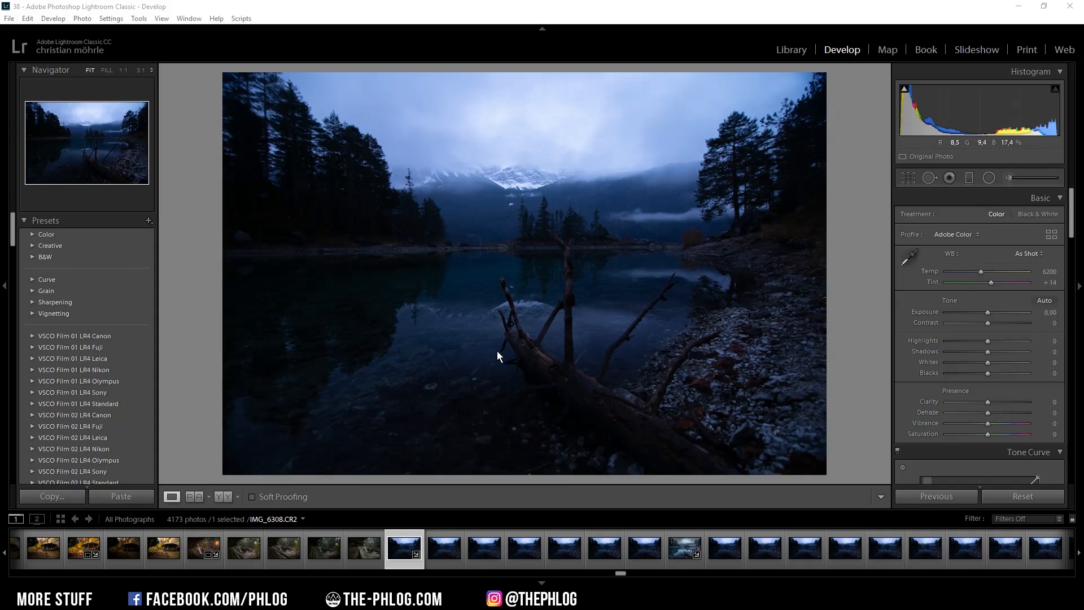
# - Turn on chromatic aberration removal and lens profile corrections for the lake photo
pyautogui.moveTo(1071, 212); pyautogui.dragTo(1073, 339)
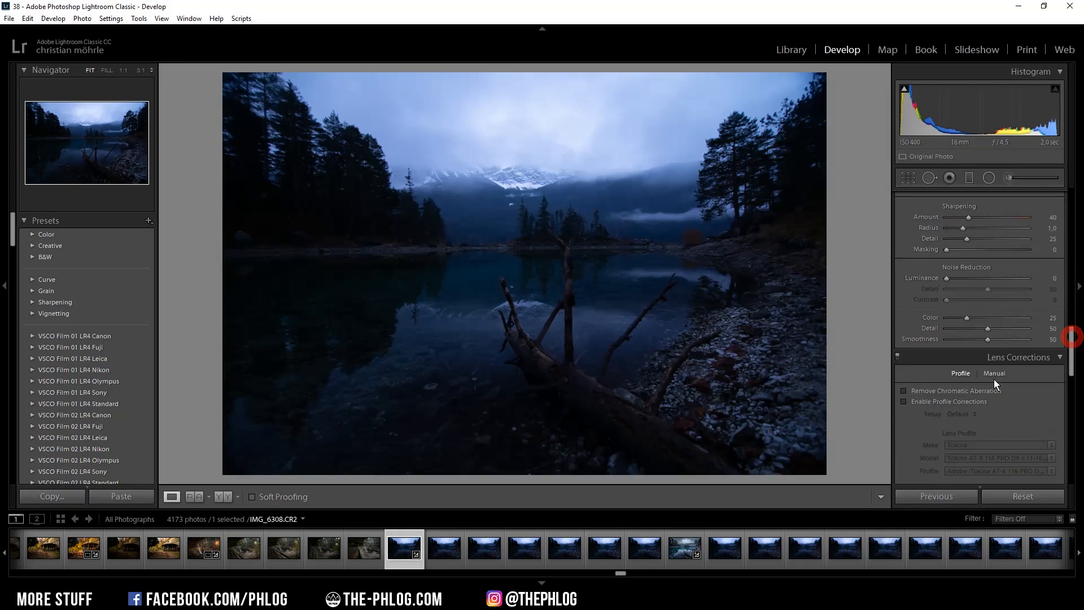
pyautogui.click(950, 388)
pyautogui.click(905, 401)
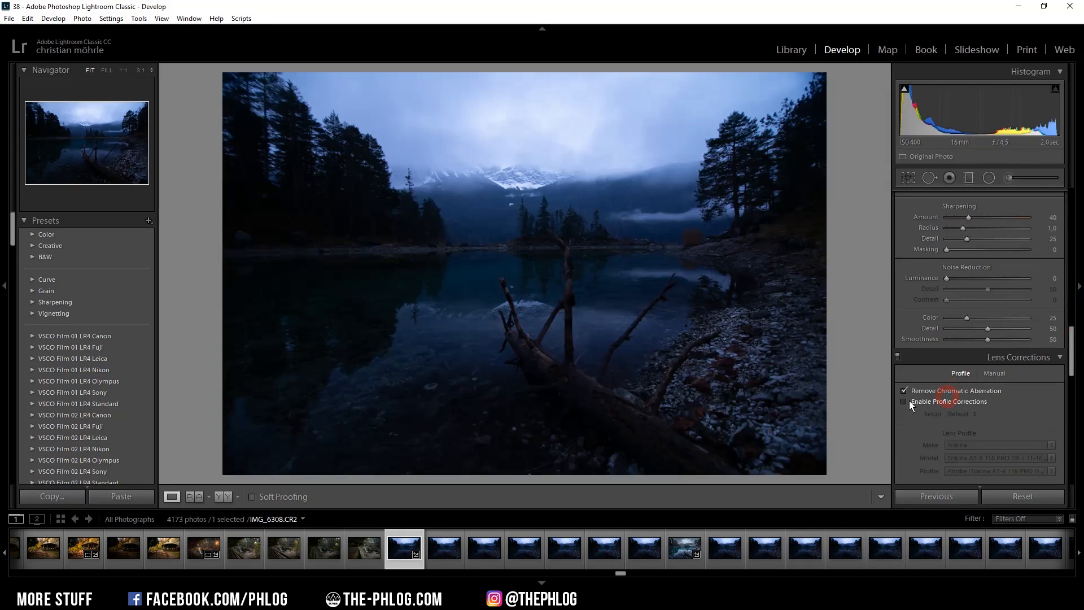
# - Set the photo's Temp to 7035, Highlights to -50, Shadows to +100, Blacks to +32, Clarity to +63 and Vibrance to +23
pyautogui.moveTo(1074, 359); pyautogui.dragTo(1074, 200)
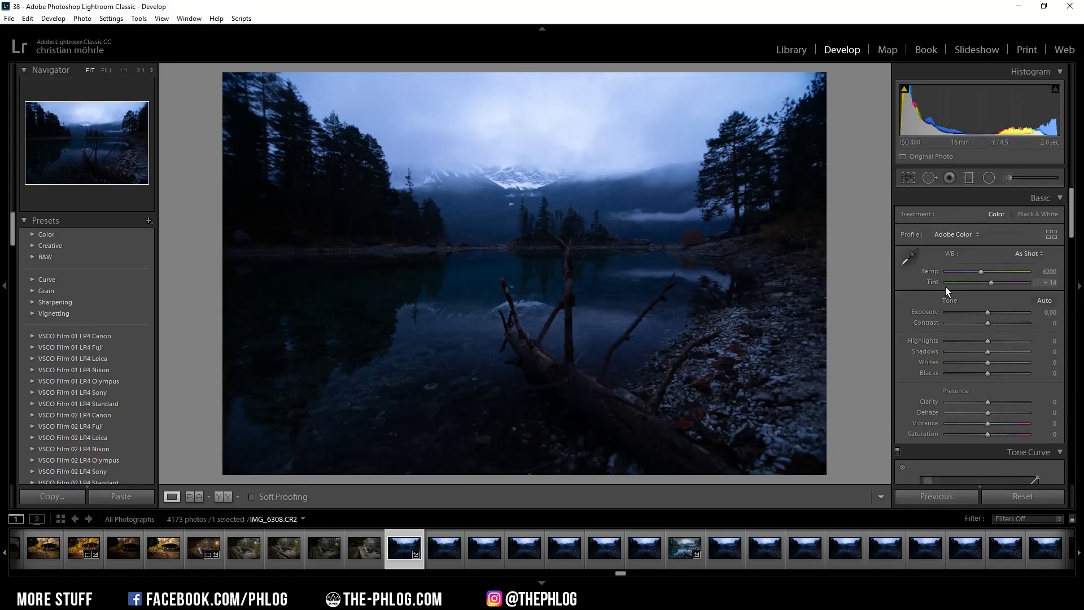
pyautogui.moveTo(980, 272); pyautogui.dragTo(988, 275)
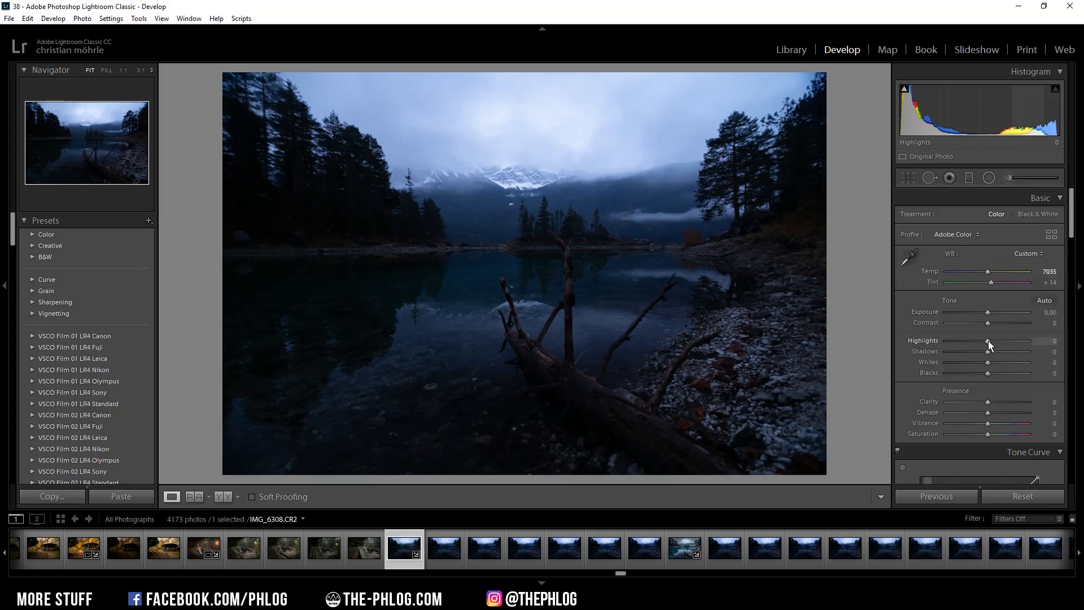
pyautogui.moveTo(988, 341); pyautogui.dragTo(1032, 355)
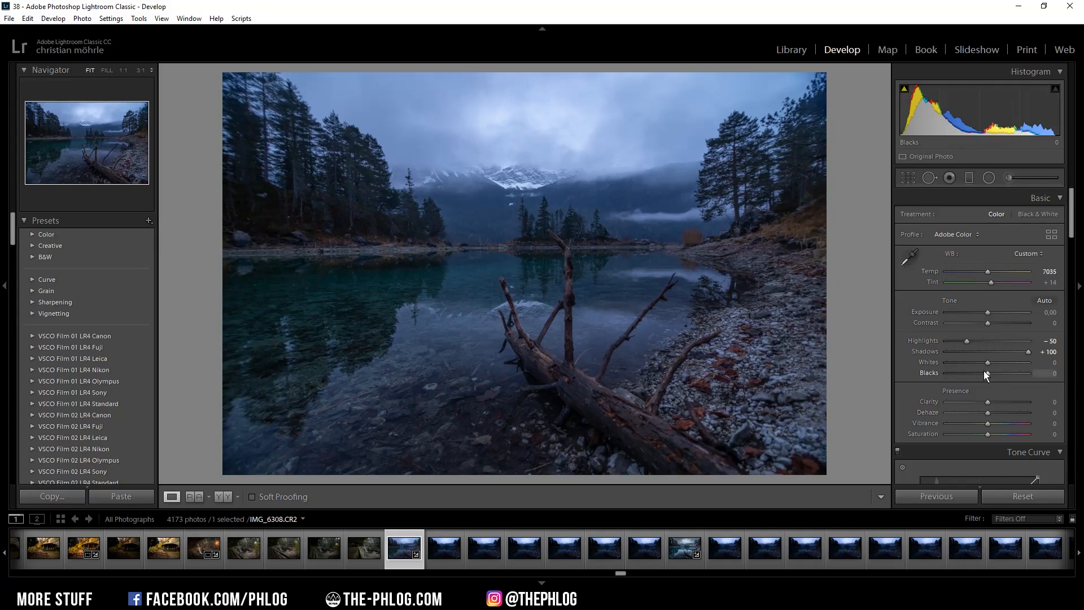
pyautogui.moveTo(990, 373); pyautogui.dragTo(1001, 374)
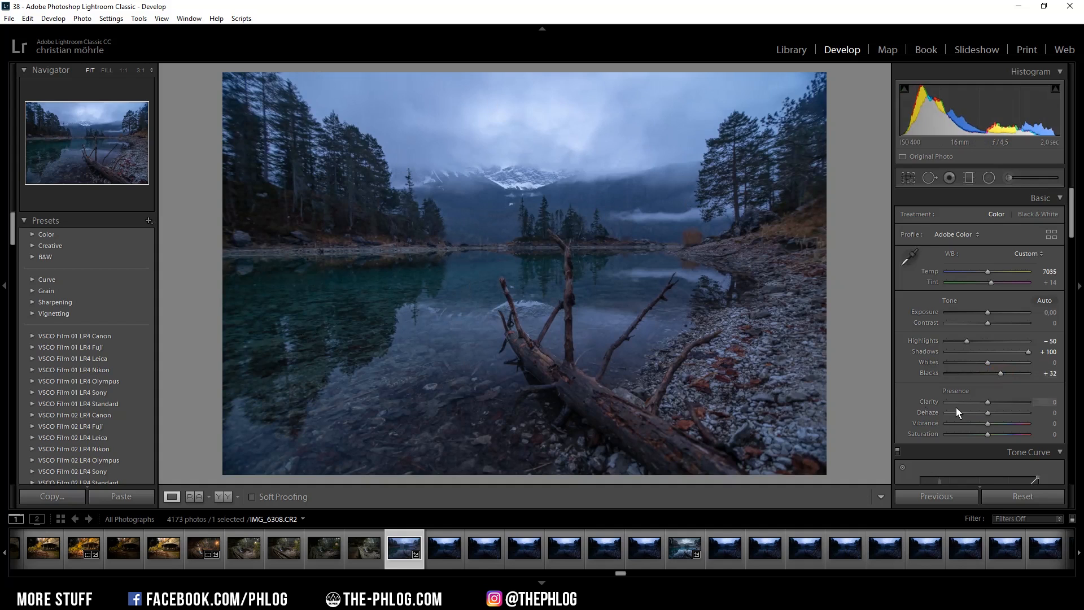
pyautogui.moveTo(988, 401); pyautogui.dragTo(993, 425)
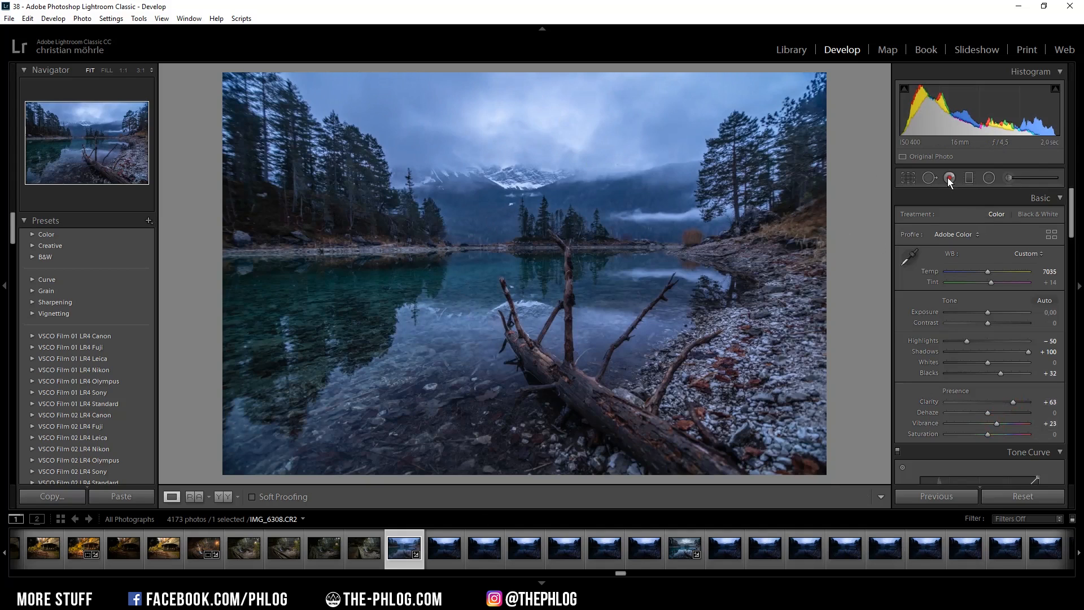
# - Set Clarity to 50 and Whites to about 28 on the existing graduated filter covering the water and foreground
pyautogui.click(969, 180)
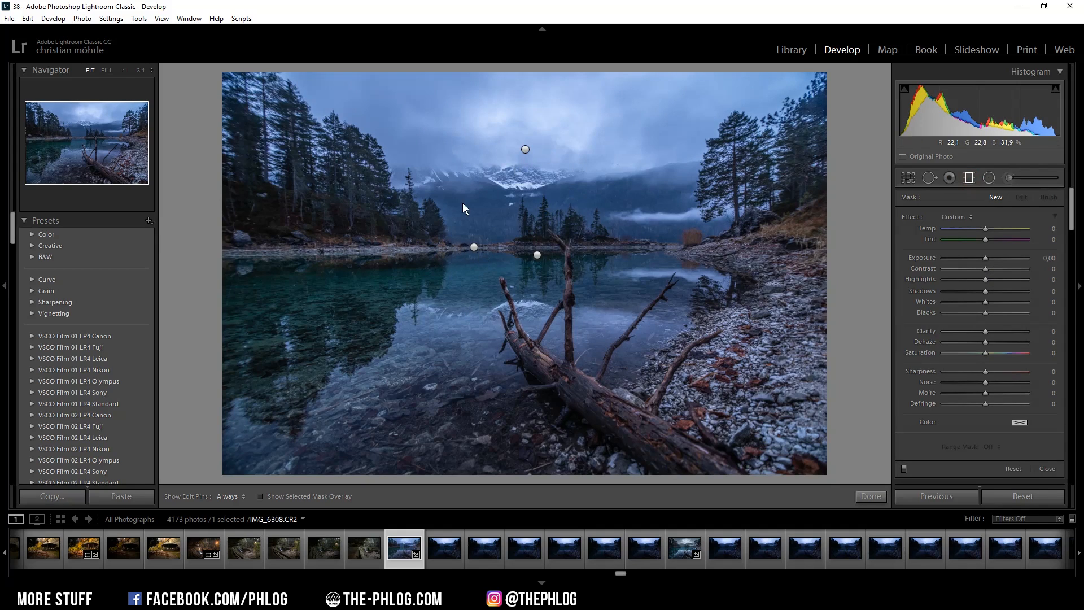
pyautogui.click(538, 257)
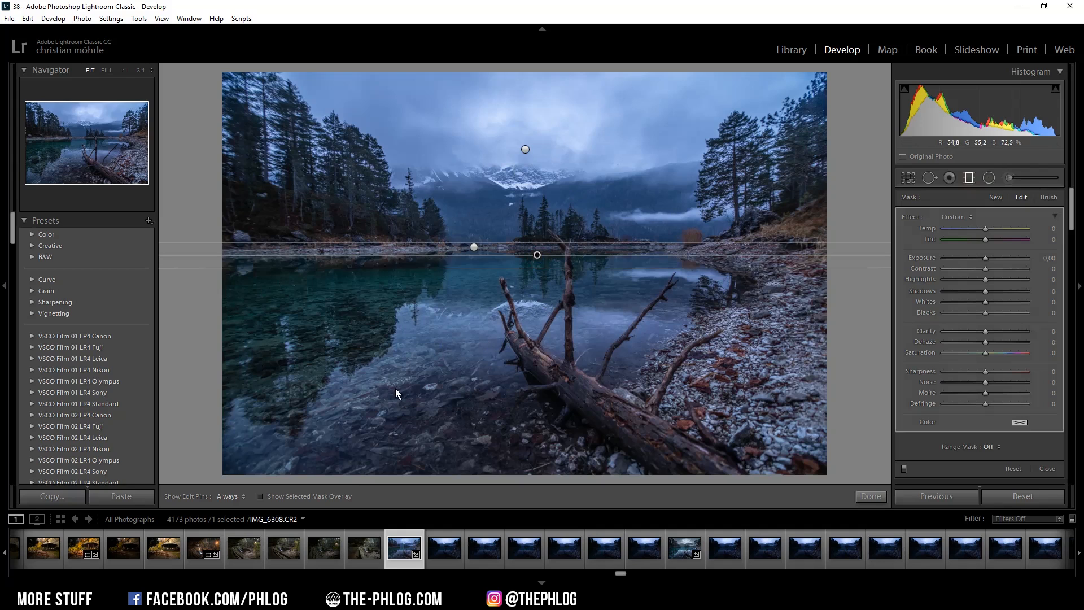
pyautogui.click(987, 333)
pyautogui.moveTo(987, 333); pyautogui.dragTo(1009, 334)
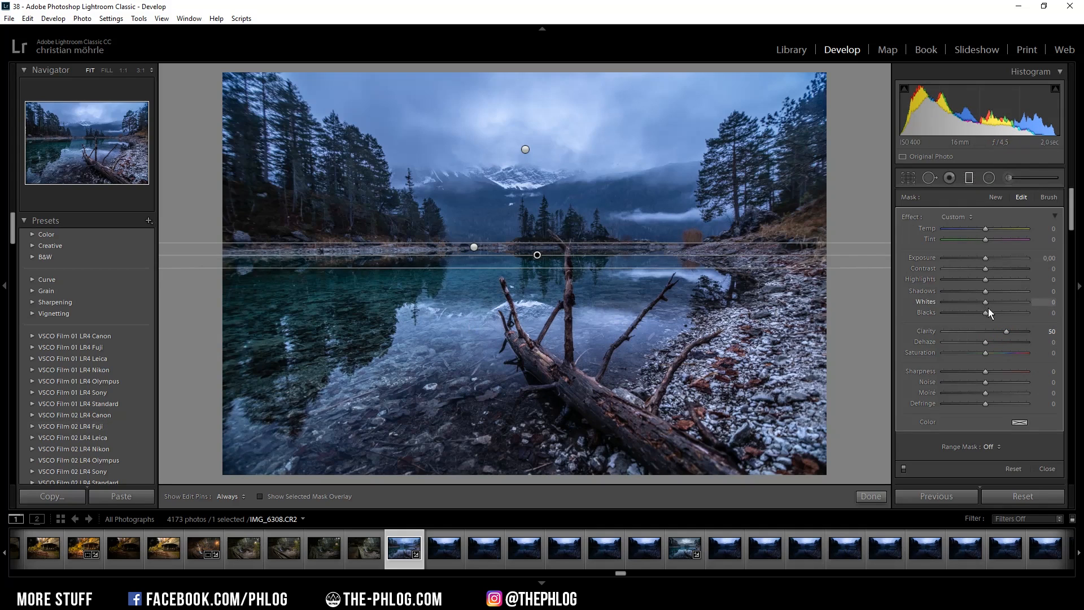
pyautogui.moveTo(985, 303); pyautogui.dragTo(997, 303)
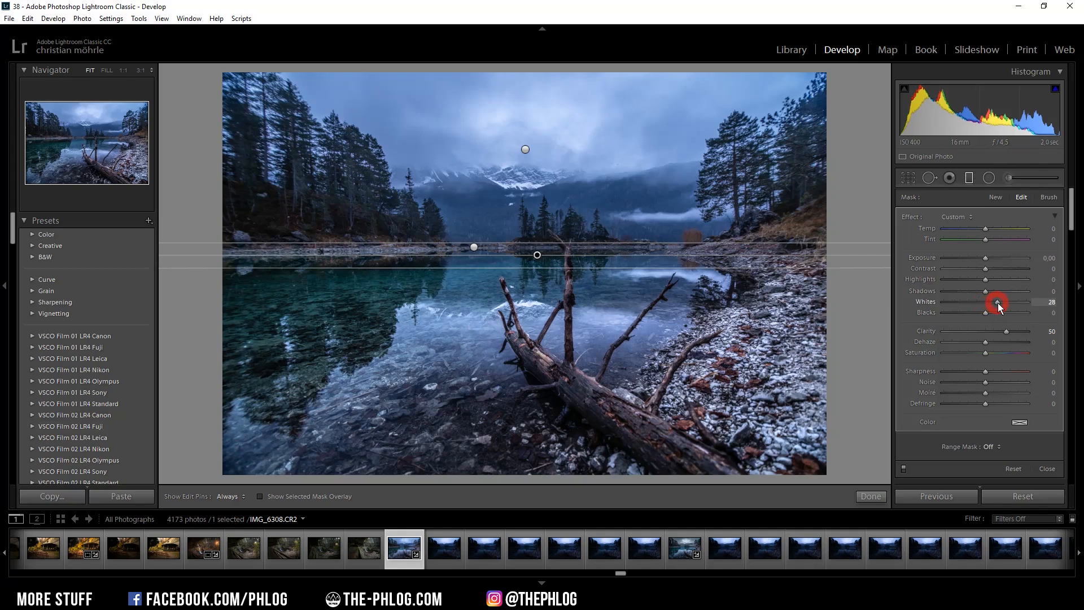
pyautogui.moveTo(998, 303); pyautogui.dragTo(997, 302)
# - Set Exposure to -0.76 and Dehaze to 18 on the existing graduated filter over the sky
pyautogui.click(526, 150)
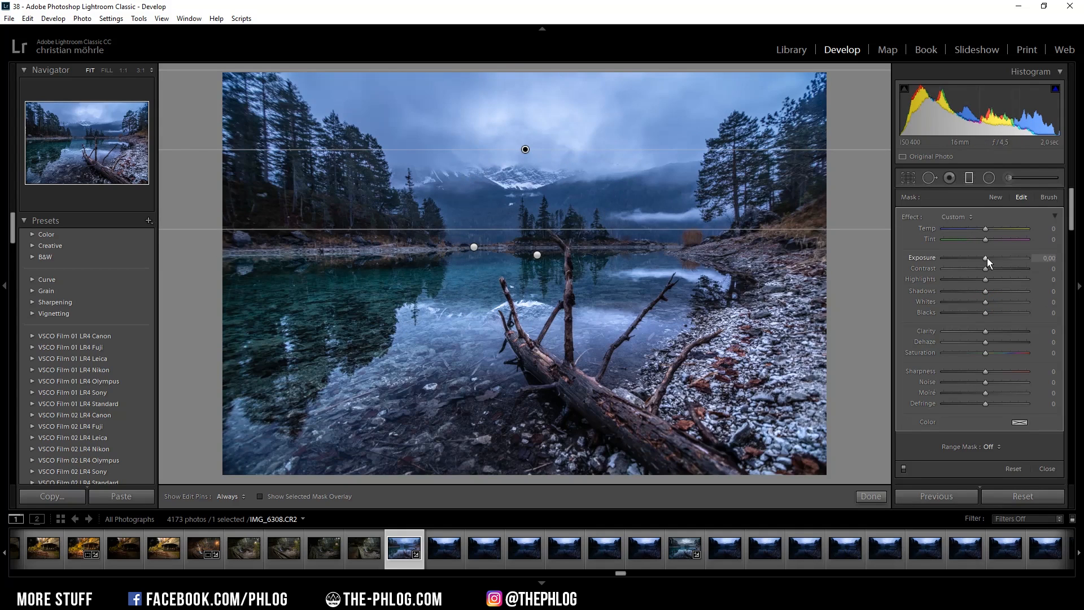
pyautogui.moveTo(984, 257); pyautogui.dragTo(975, 257)
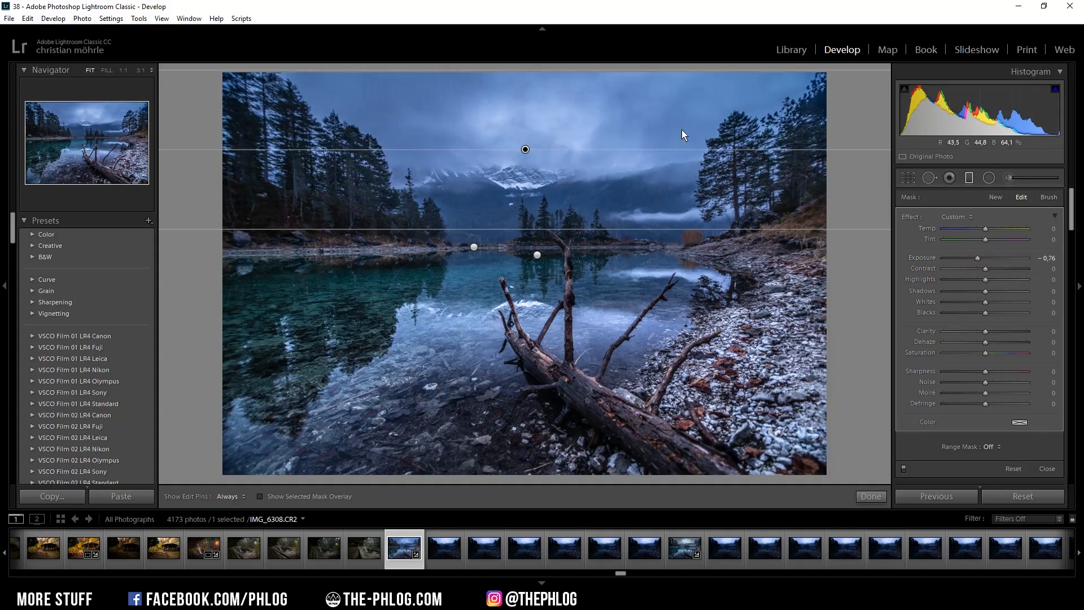
pyautogui.moveTo(985, 342); pyautogui.dragTo(995, 343)
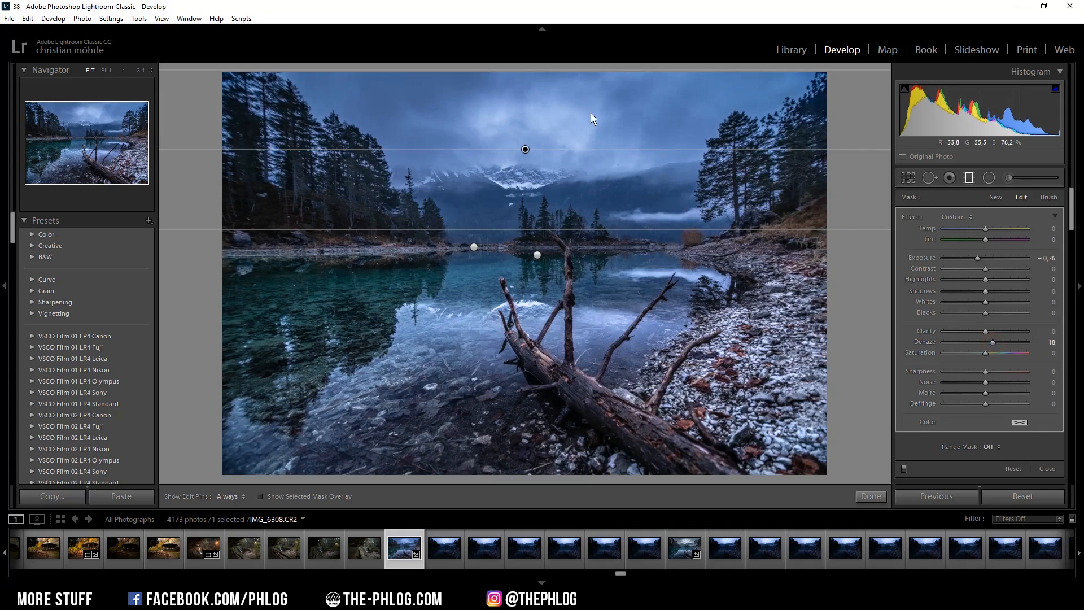
# - Reduce Saturation to -38 on the graduated filter along the far shoreline and finish editing the graduated filters
pyautogui.click(474, 247)
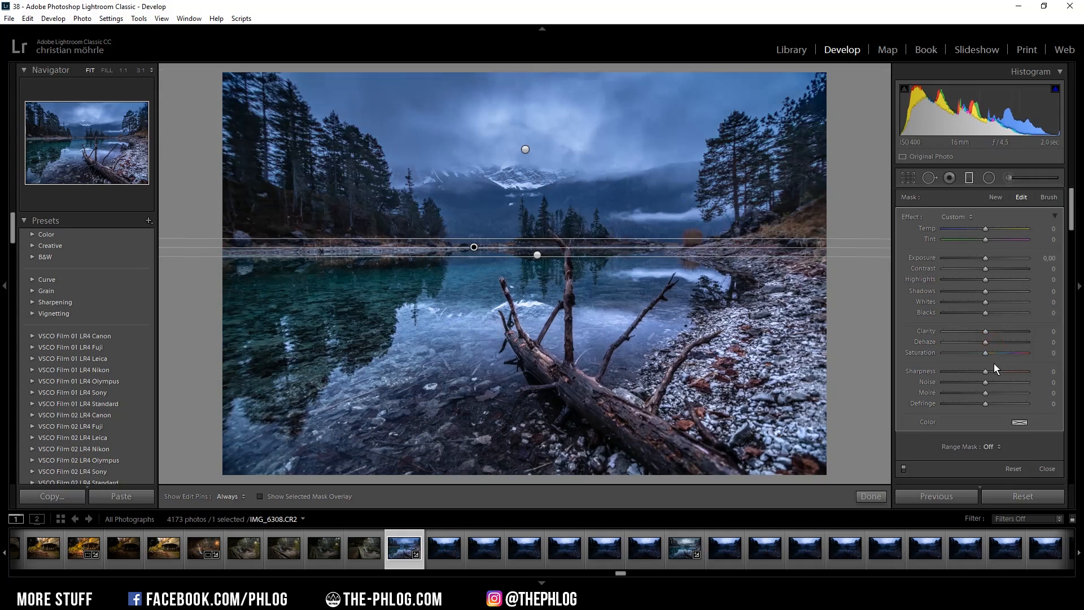
pyautogui.moveTo(982, 355); pyautogui.dragTo(970, 357)
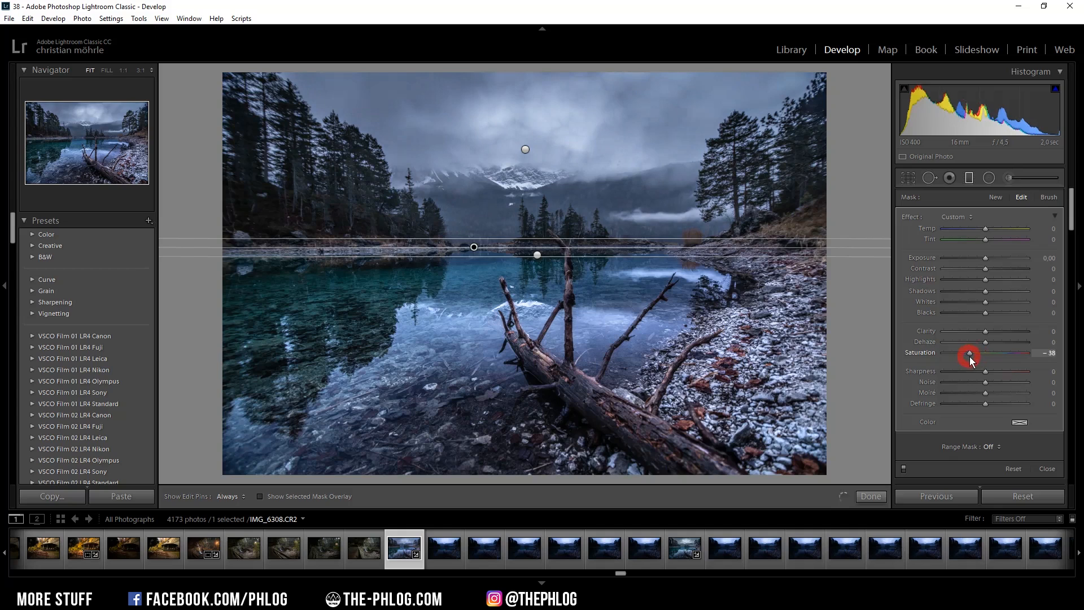
pyautogui.click(968, 179)
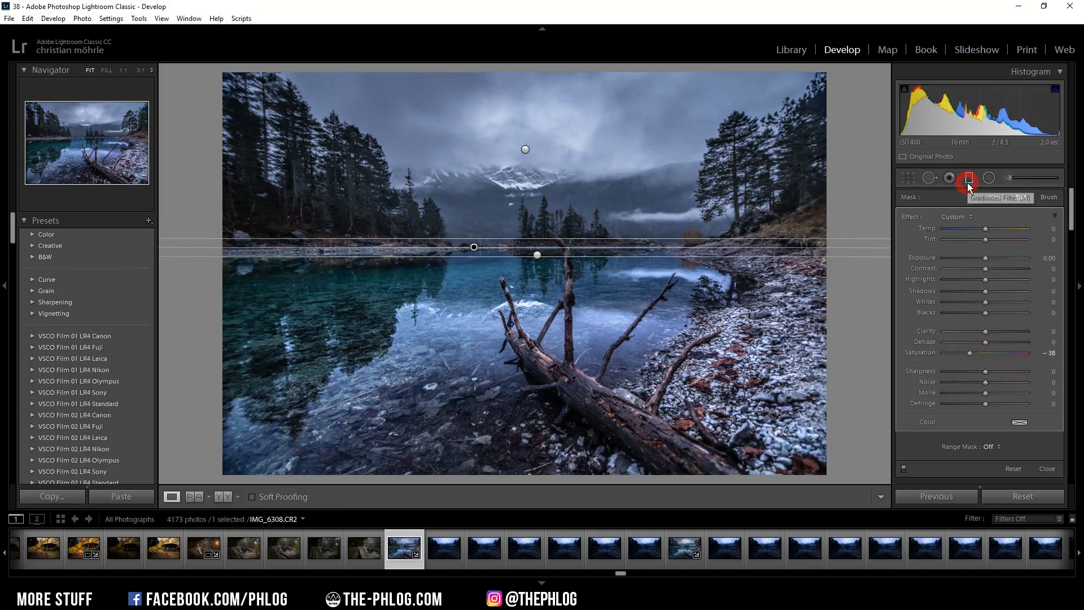
# - Raise Whites to 64 on the existing radial filter around the bright clouds above the mountains
pyautogui.click(990, 178)
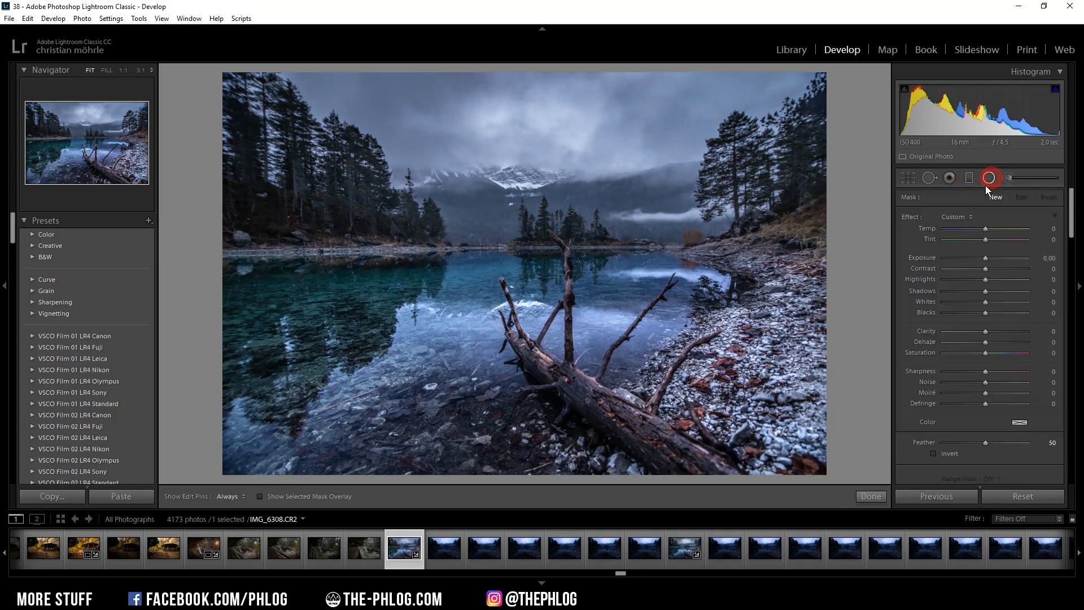
pyautogui.click(540, 150)
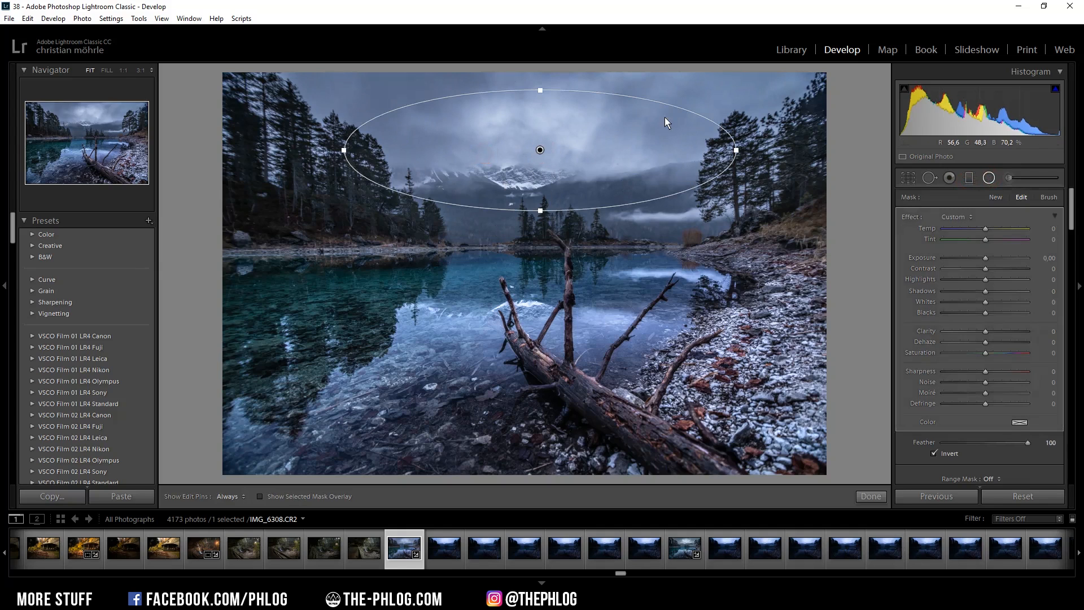
pyautogui.moveTo(988, 303); pyautogui.dragTo(1002, 305)
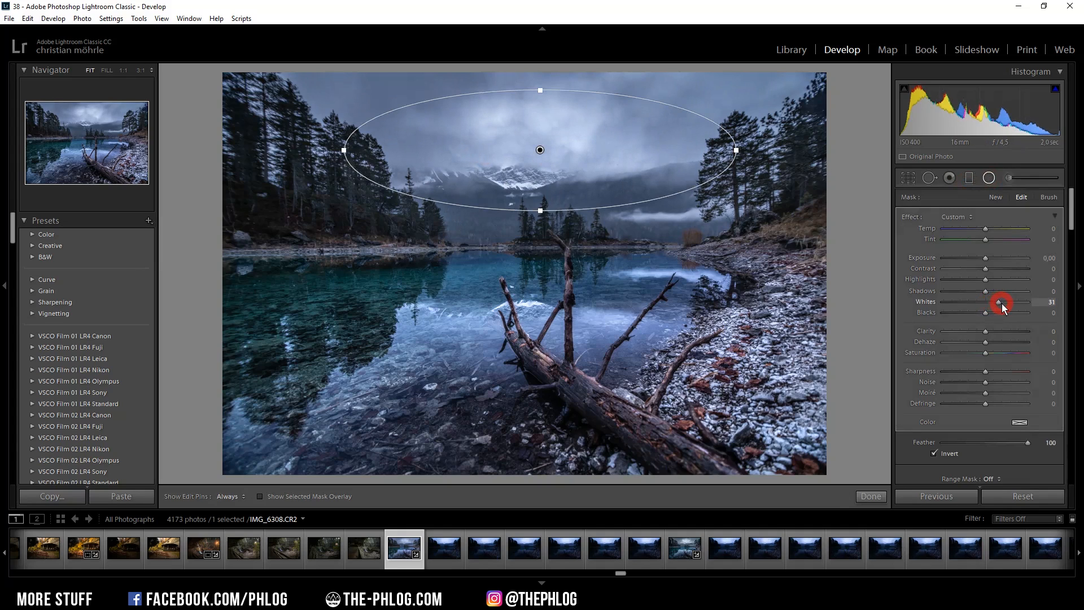
pyautogui.moveTo(1002, 303); pyautogui.dragTo(1015, 304)
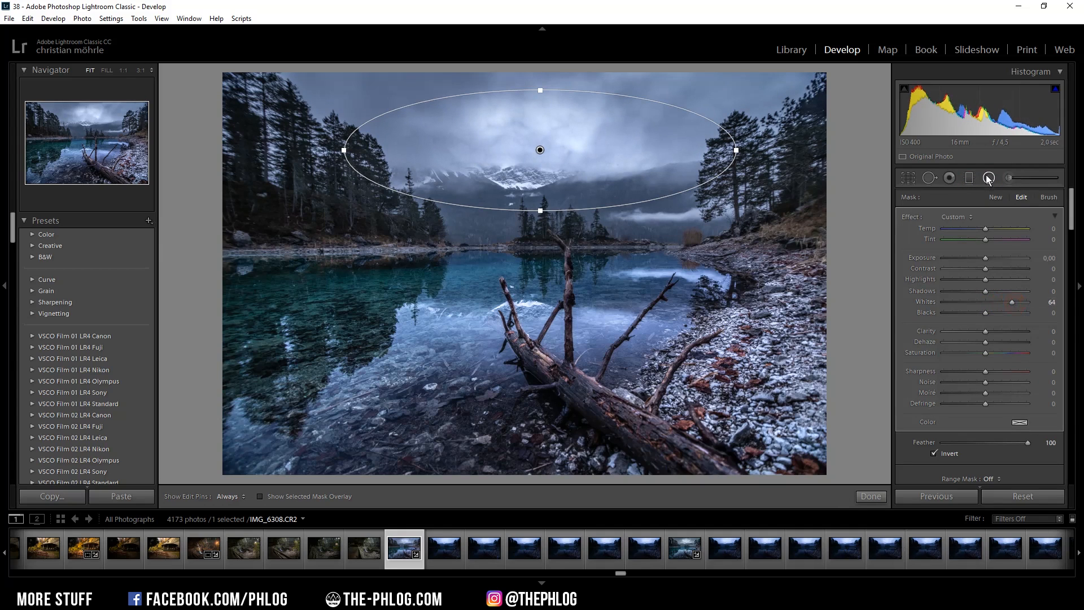
pyautogui.click(987, 179)
# - Calibrate the colours with Red Primary Hue +23, Green Primary Hue +26, Blue Primary Hue -24 and Blue Primary Saturation +10
pyautogui.moveTo(1069, 206); pyautogui.dragTo(1072, 457)
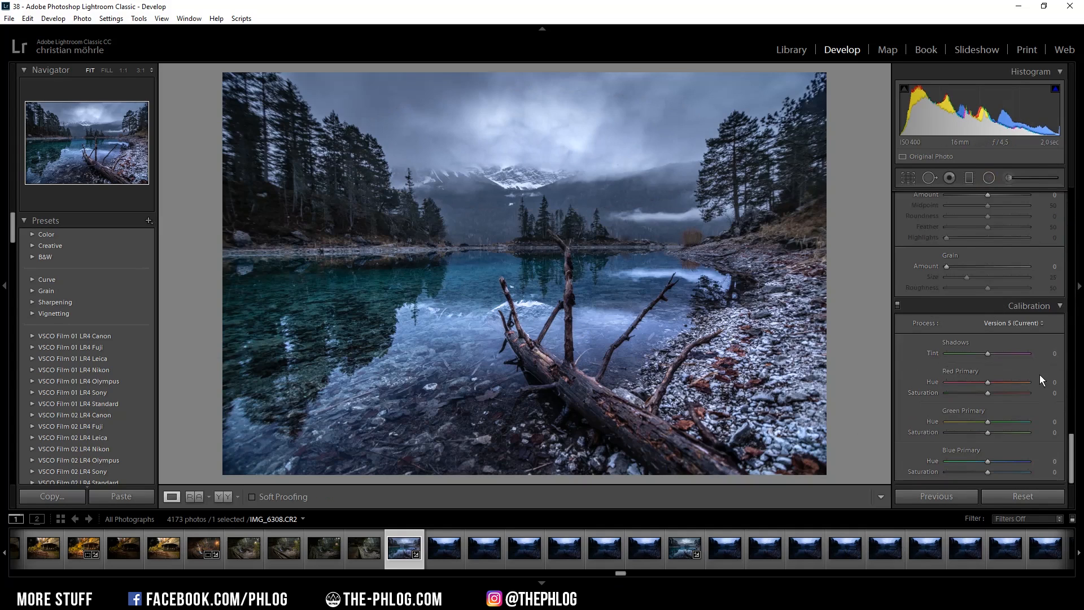
pyautogui.moveTo(987, 382); pyautogui.dragTo(996, 385)
pyautogui.moveTo(988, 422); pyautogui.dragTo(997, 423)
pyautogui.moveTo(987, 460); pyautogui.dragTo(977, 461)
pyautogui.click(897, 305)
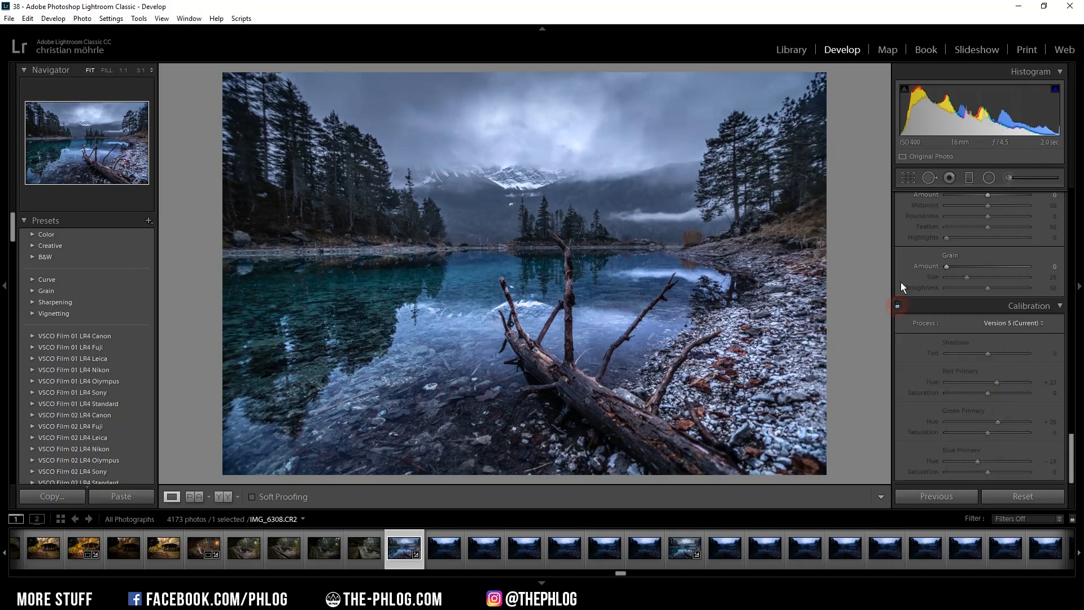
pyautogui.click(897, 305)
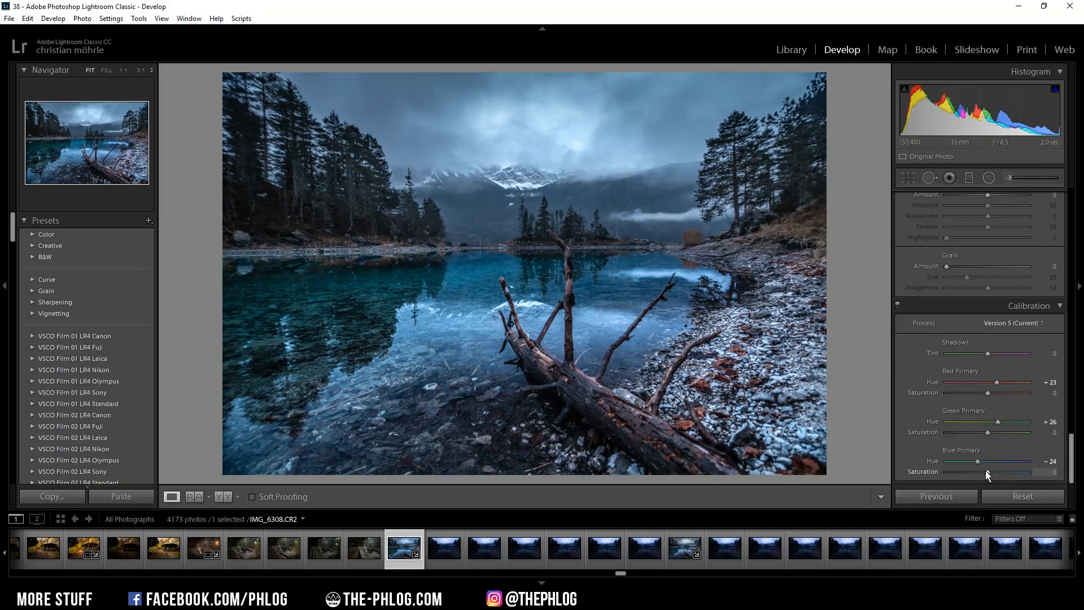
pyautogui.moveTo(987, 472); pyautogui.dragTo(983, 479)
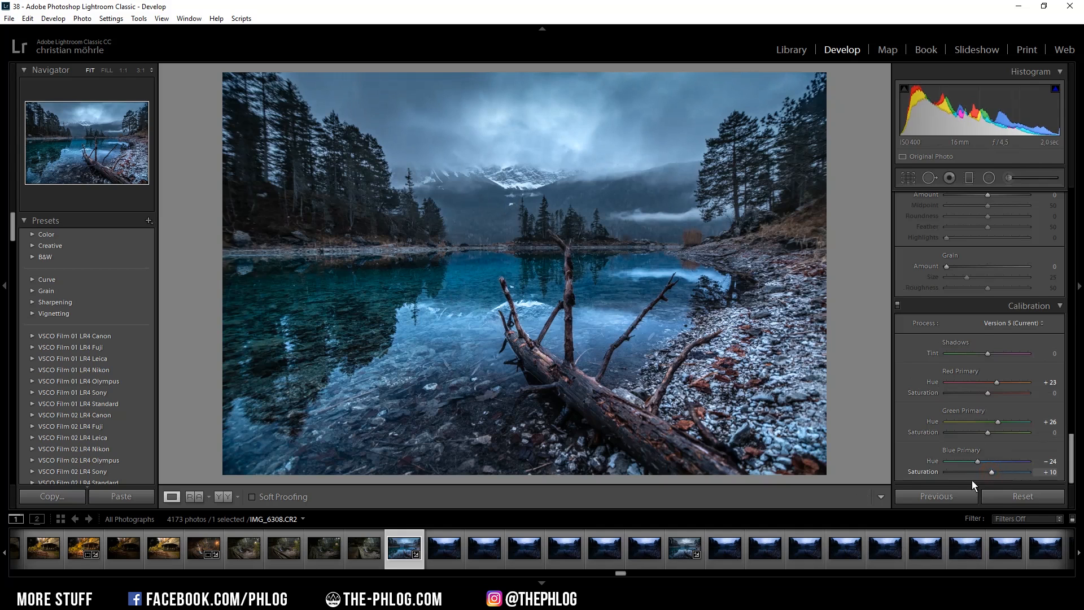
# - Set the HSL saturation of Orange to +55, Yellow to +47 and Blue to -25
pyautogui.moveTo(1071, 454); pyautogui.dragTo(1058, 278)
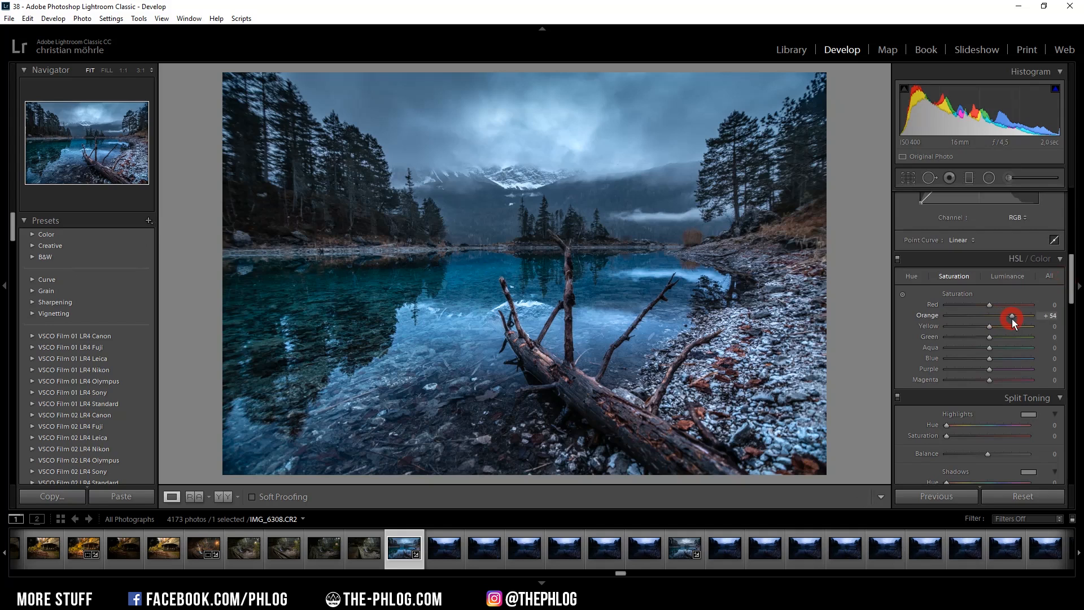
pyautogui.moveTo(994, 326); pyautogui.dragTo(1011, 327)
pyautogui.moveTo(990, 358); pyautogui.dragTo(980, 358)
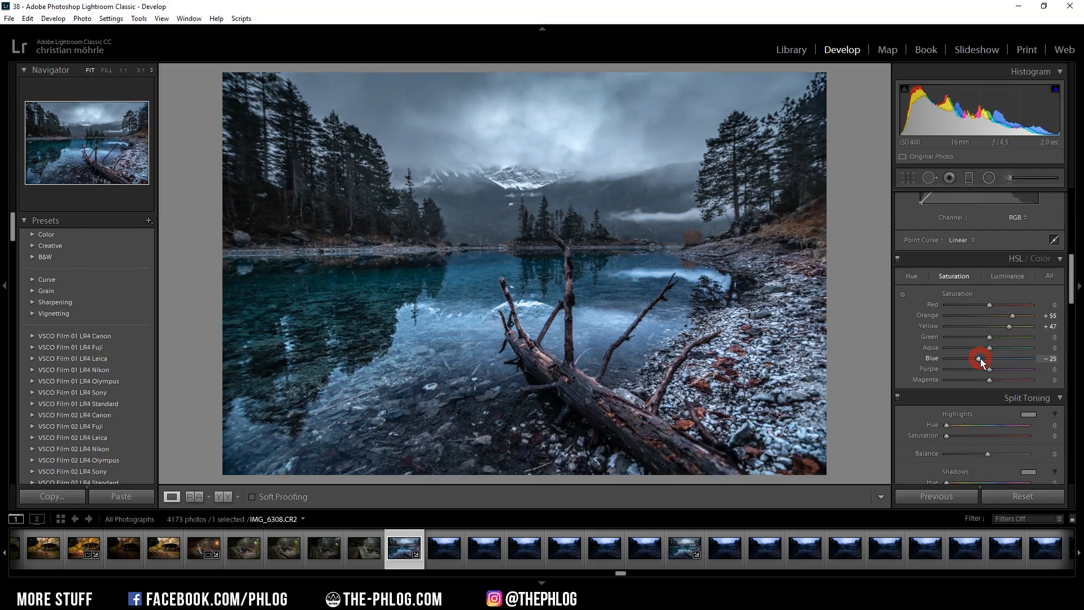
# - Give the highlights a warm split-toning tint with Hue 34 and Saturation 10
pyautogui.moveTo(1071, 279); pyautogui.dragTo(1069, 299)
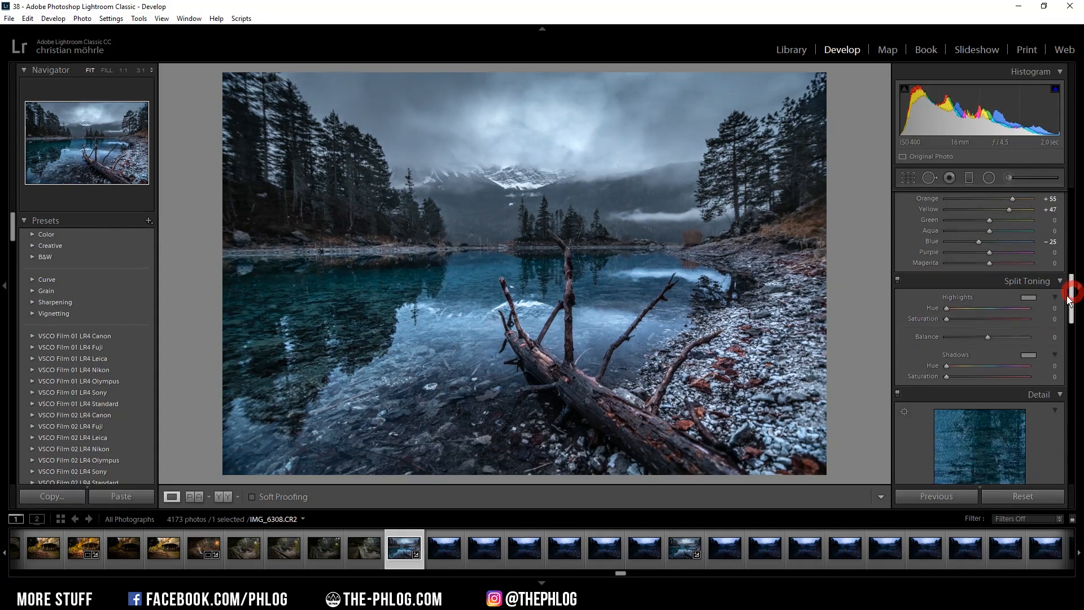
pyautogui.click(1028, 298)
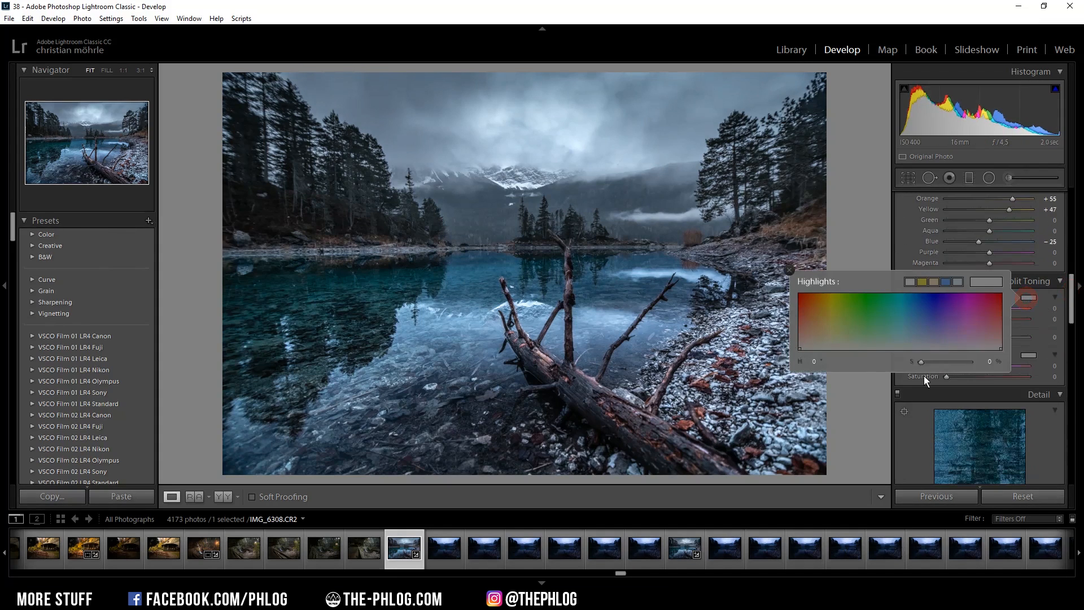
pyautogui.click(812, 342)
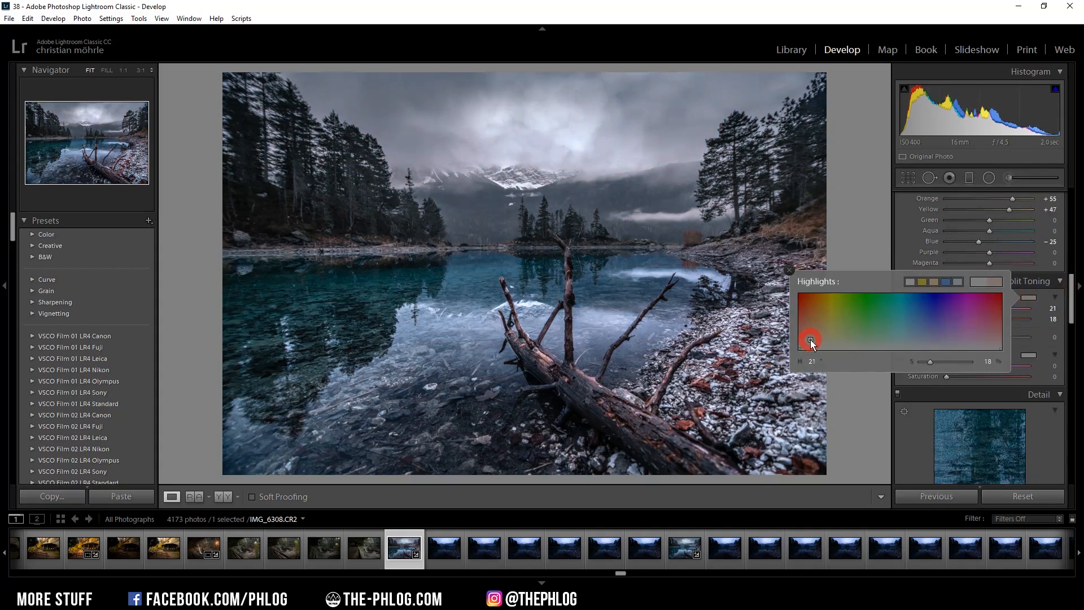
pyautogui.moveTo(811, 343); pyautogui.dragTo(818, 343)
pyautogui.moveTo(929, 362); pyautogui.dragTo(928, 362)
pyautogui.moveTo(926, 362); pyautogui.dragTo(926, 363)
# - Give the shadows a subtle blue split-toning tint with a Hue of about 222
pyautogui.click(1026, 355)
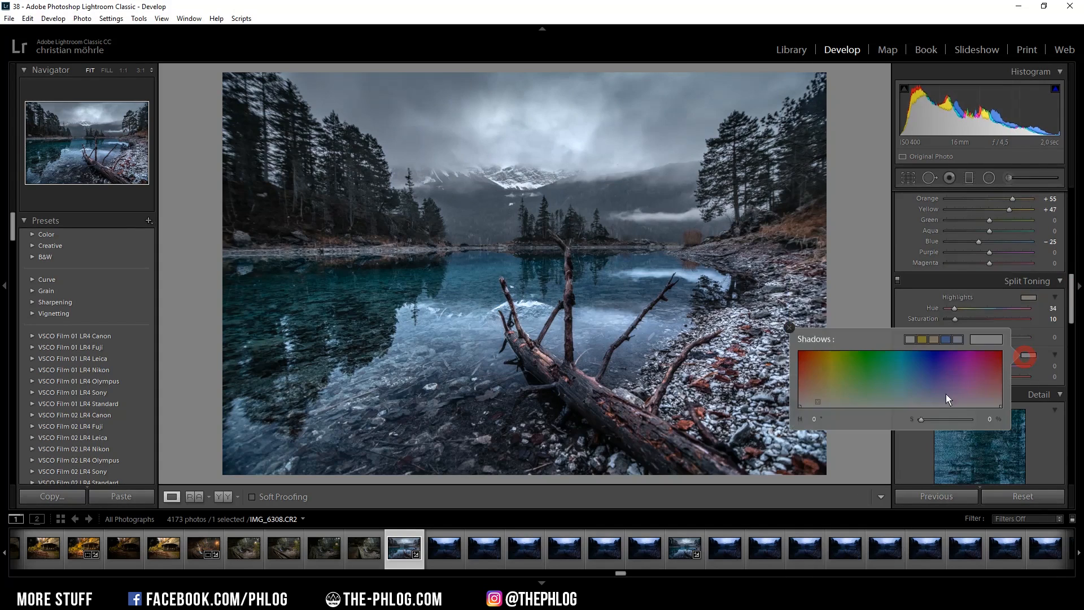
pyautogui.click(923, 398)
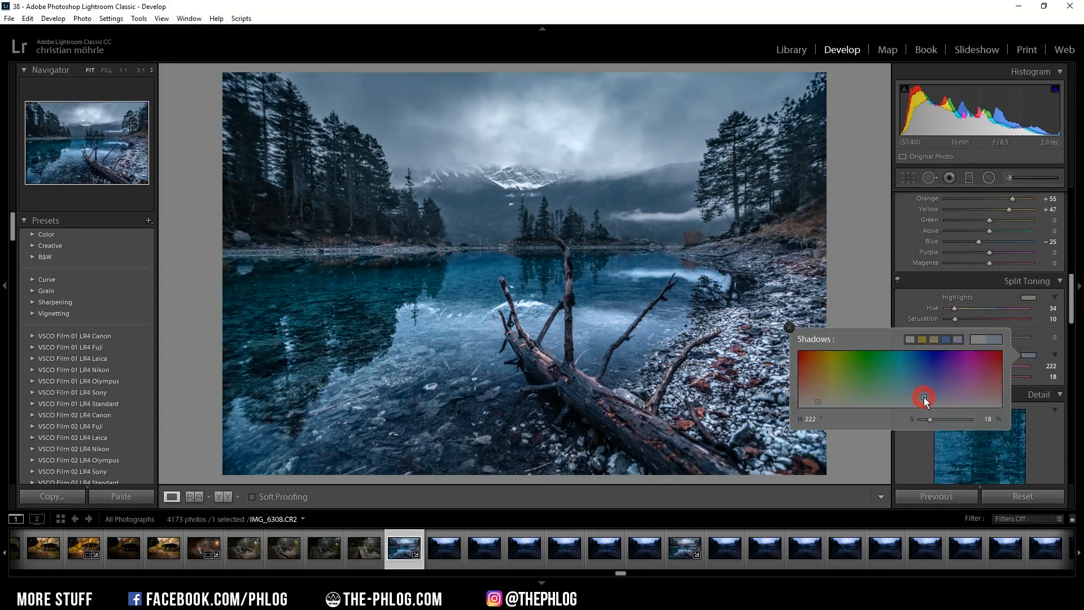
pyautogui.moveTo(924, 398); pyautogui.dragTo(927, 419)
# - Adjust the photo's sharpening in the Detail settings
pyautogui.scroll(-5, 970, 309)
pyautogui.click(975, 308)
pyautogui.moveTo(973, 319); pyautogui.dragTo(1001, 339)
# - Add a post-crop vignette with Amount -13 and compare the photo before and after side by side
pyautogui.scroll(-10, 1001, 339)
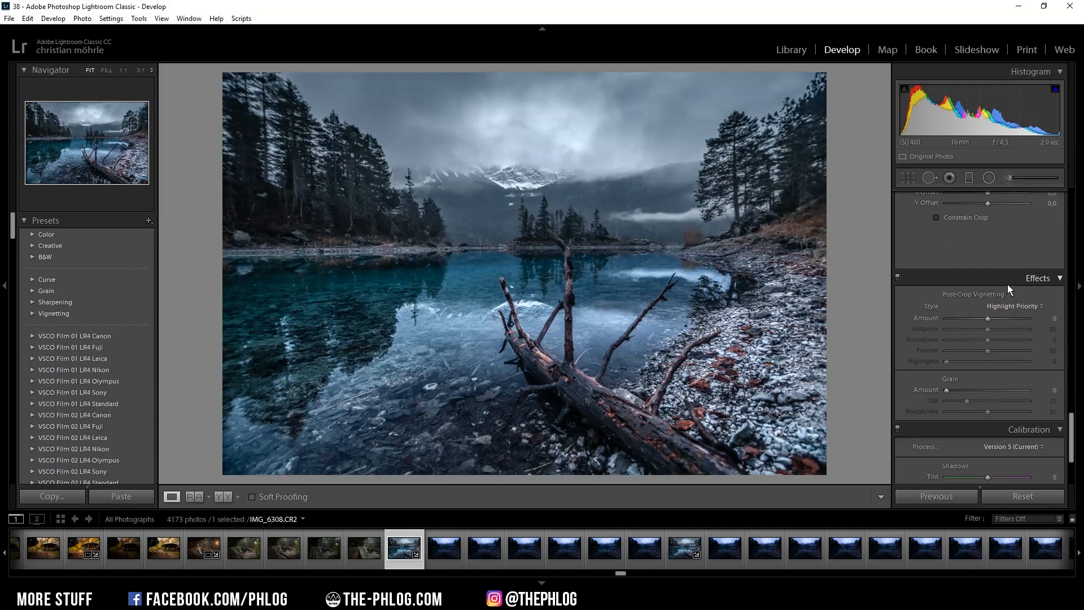
pyautogui.moveTo(984, 320); pyautogui.dragTo(979, 320)
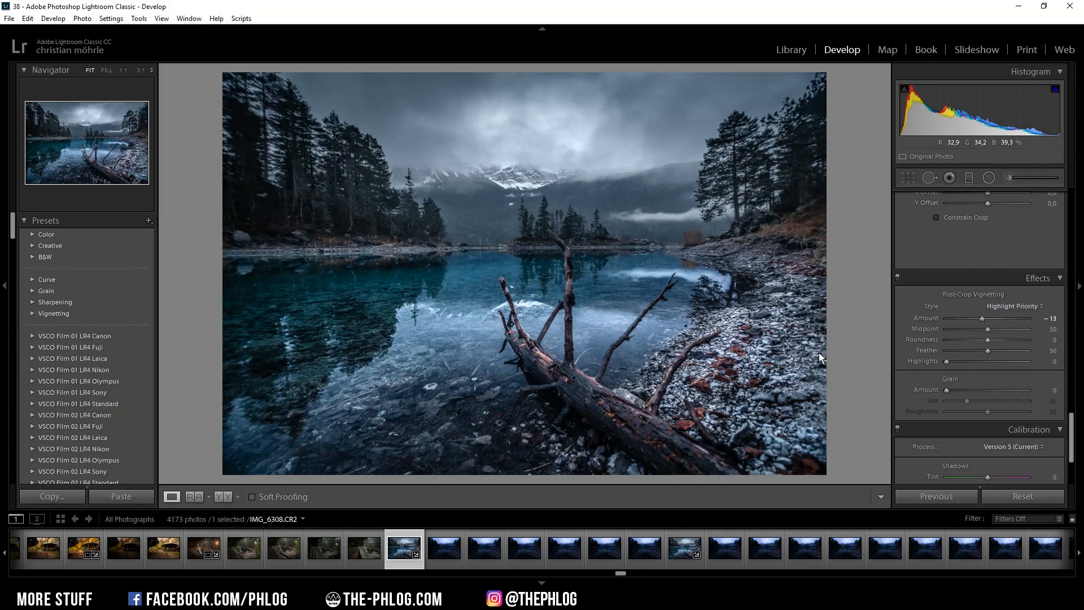
pyautogui.press('y')
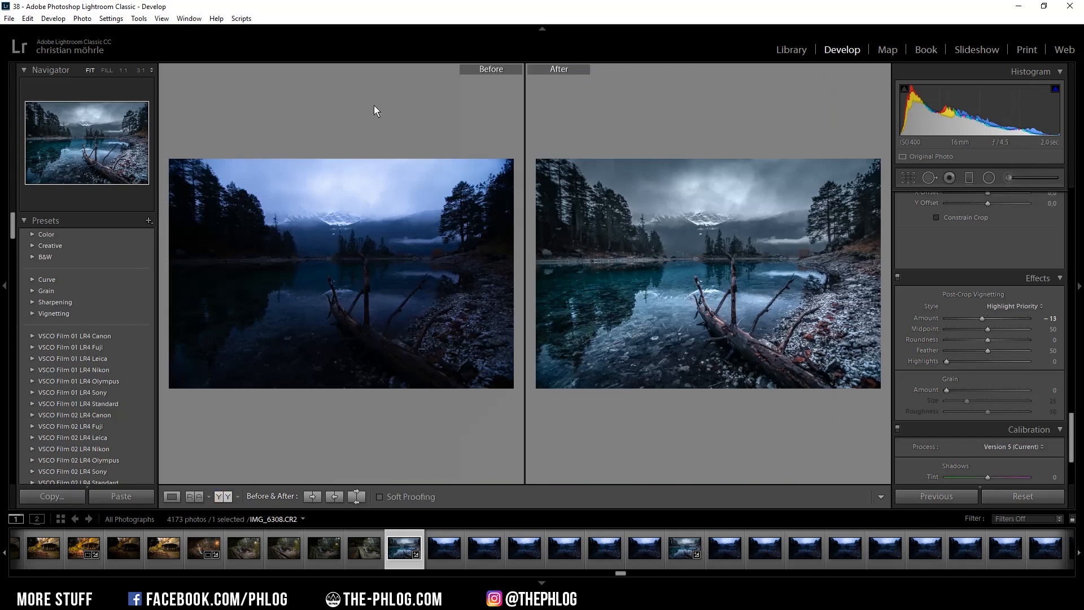